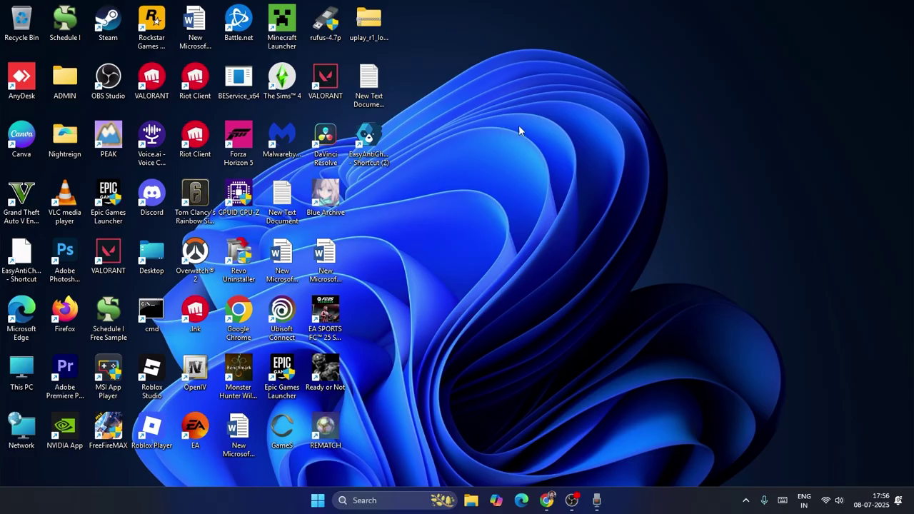
Reopen Control Panel's installed programs list and select the NVIDIA App entry
left_click(376, 500)
type("con")
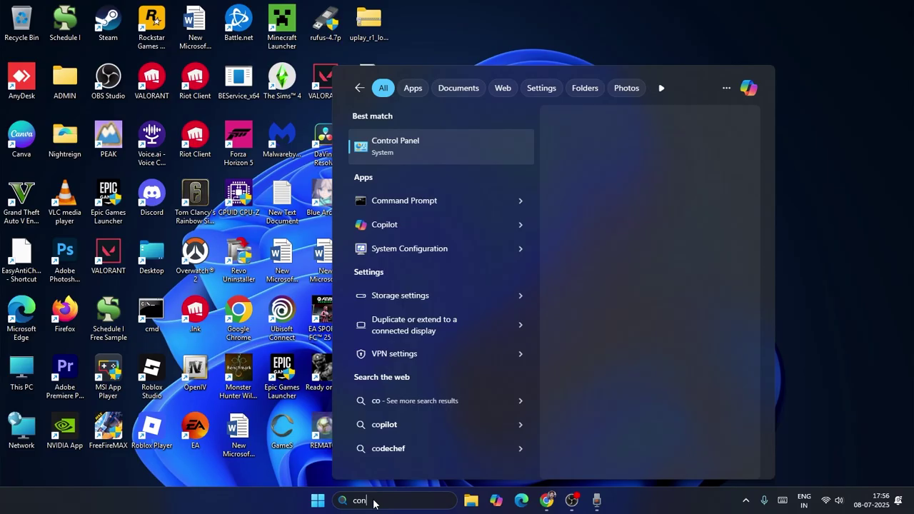
type("tro")
left_click(394, 150)
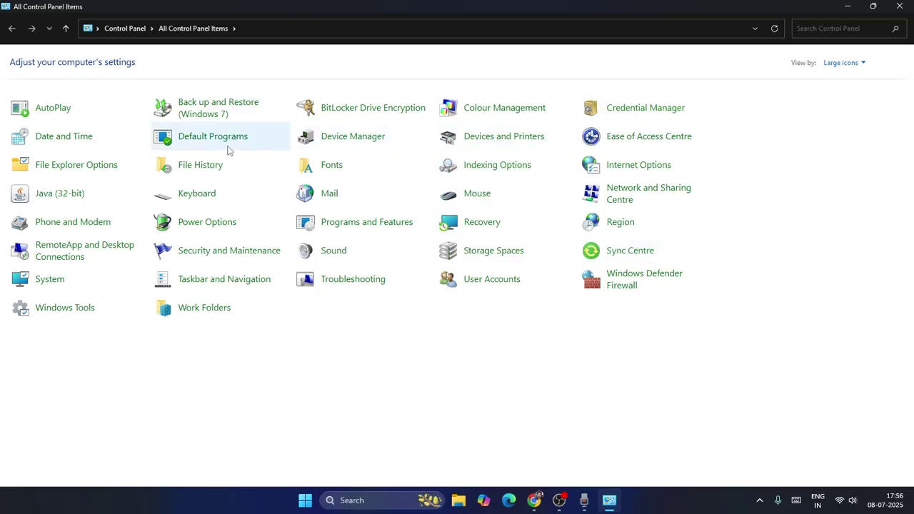
left_click(369, 231)
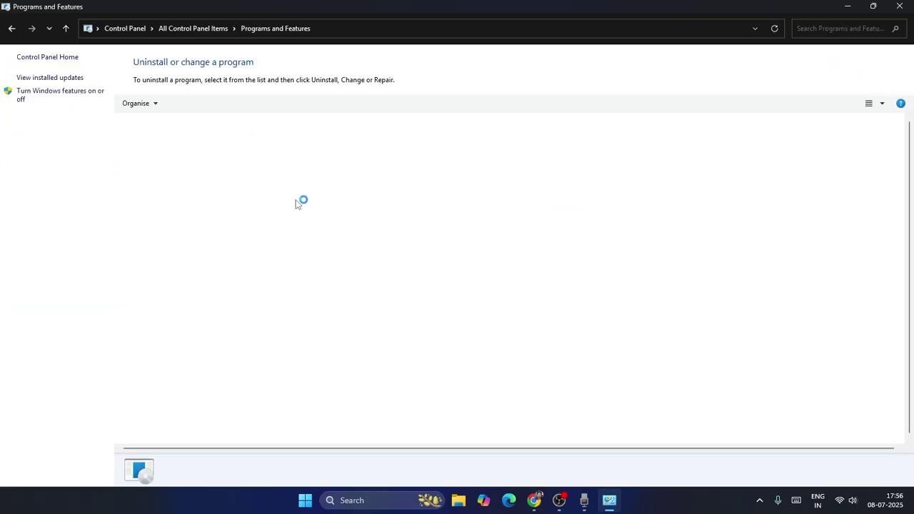
scroll(277, 181, "down", 1)
scroll(277, 181, "down", 5)
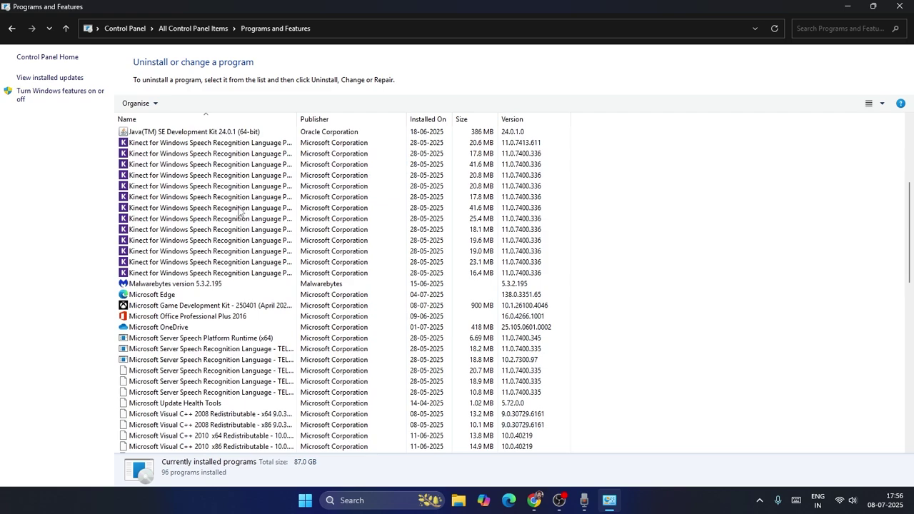
scroll(271, 186, "down", 3)
scroll(257, 197, "down", 8)
scroll(239, 211, "down", 6)
scroll(239, 211, "down", 2)
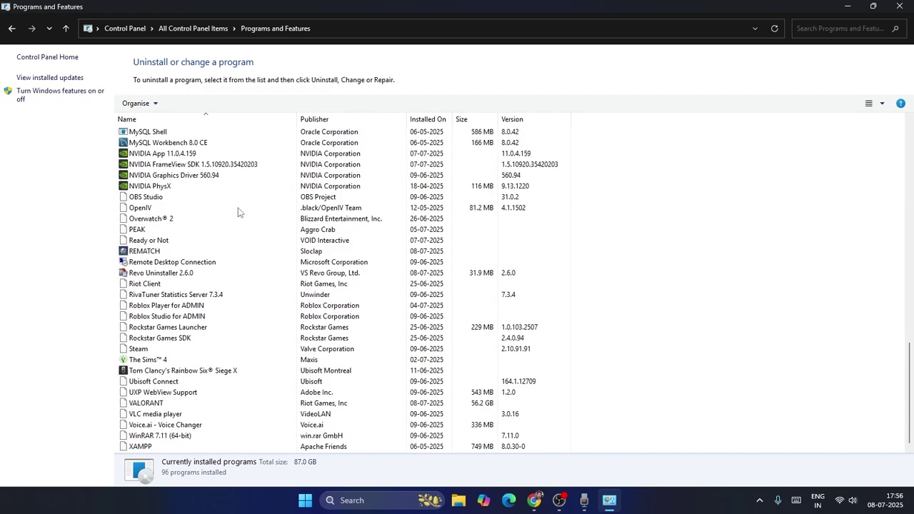
scroll(230, 236, "up", 1)
scroll(165, 201, "up", 1)
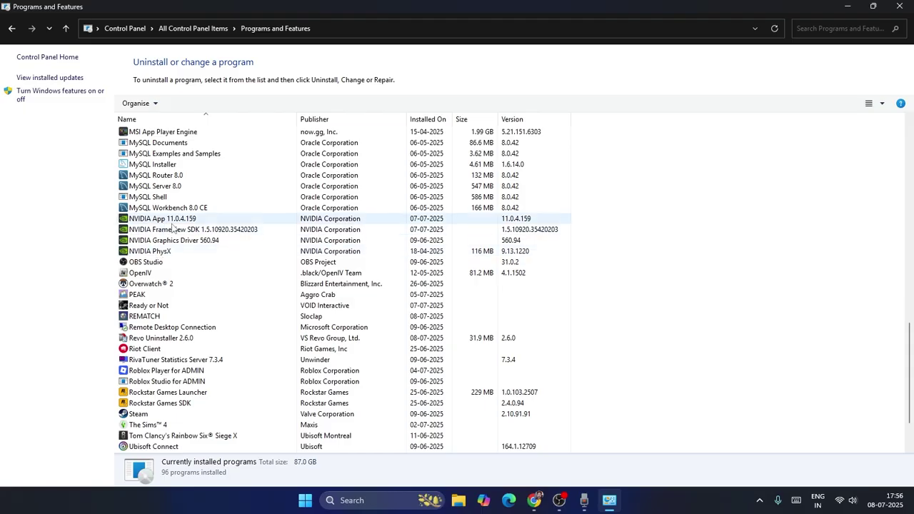
left_click(160, 221)
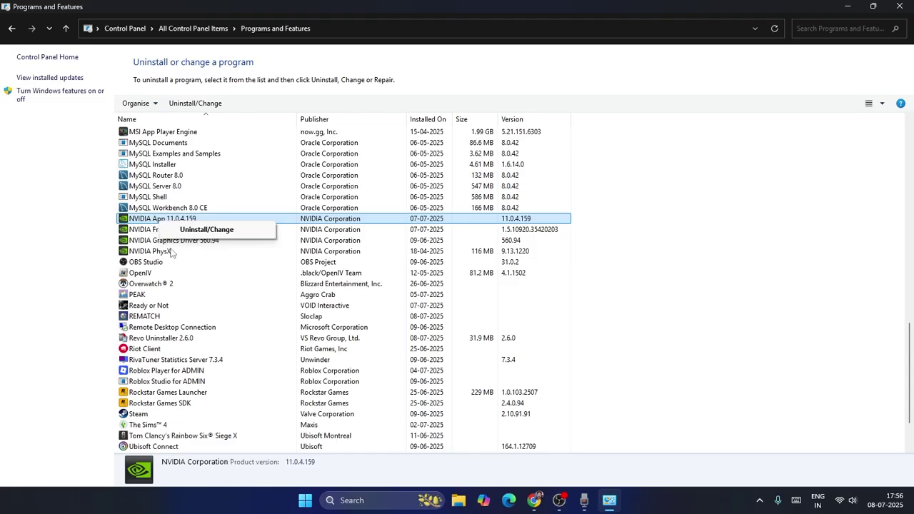
Close the programs list, then reopen Control Panel and close it again
left_click(906, 7)
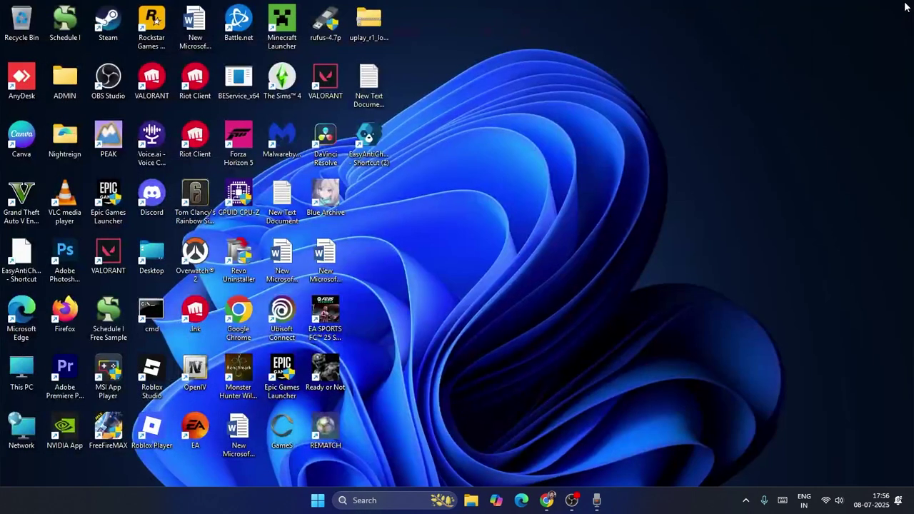
left_click(394, 498)
type("contro")
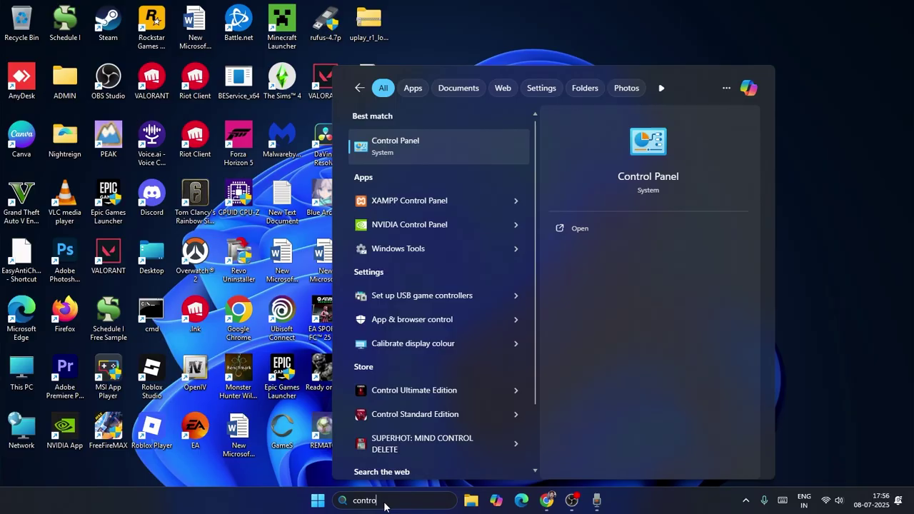
type("l")
left_click(398, 152)
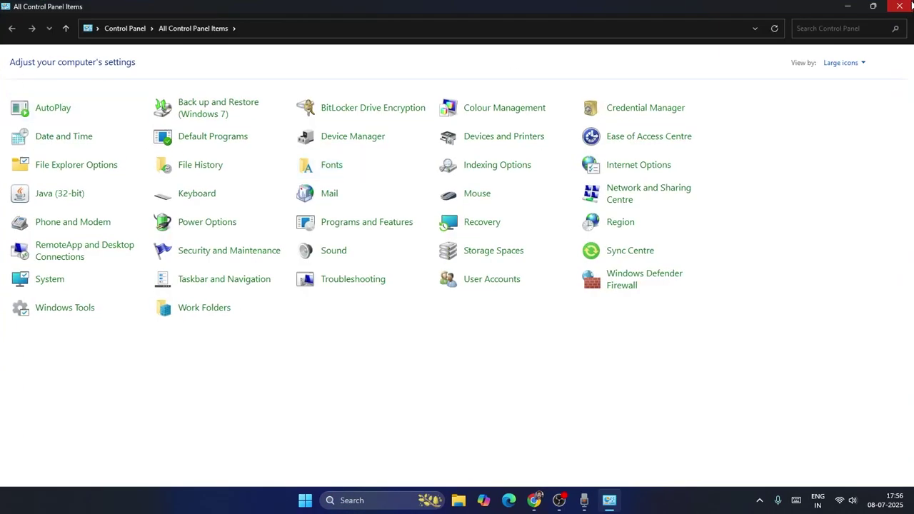
left_click(911, 5)
Launch Microsoft Store maximised and open the NVIDIA Control Panel page via an 'nvidia' search
left_click(374, 499)
type("st")
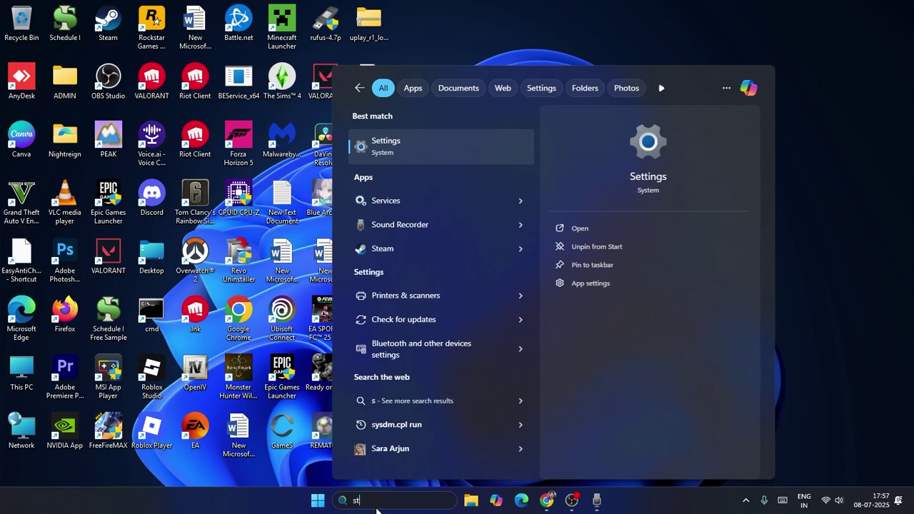
type("ore")
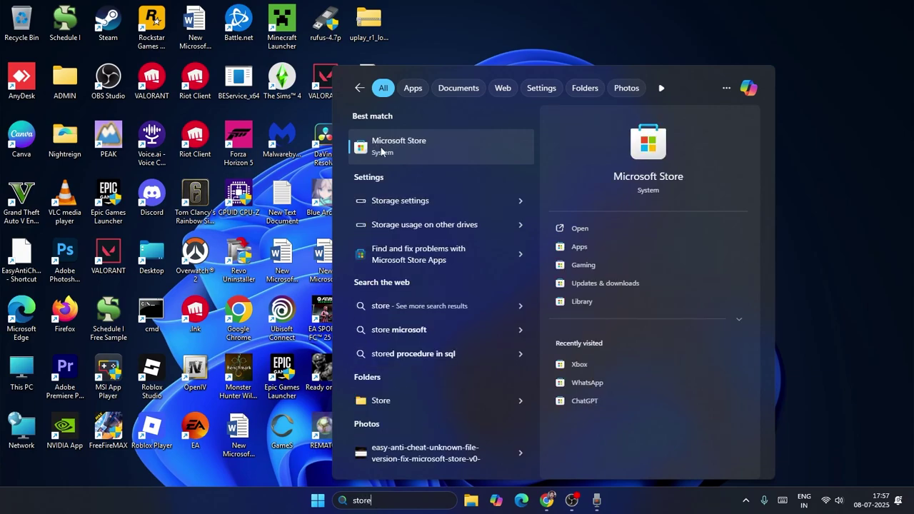
left_click(381, 147)
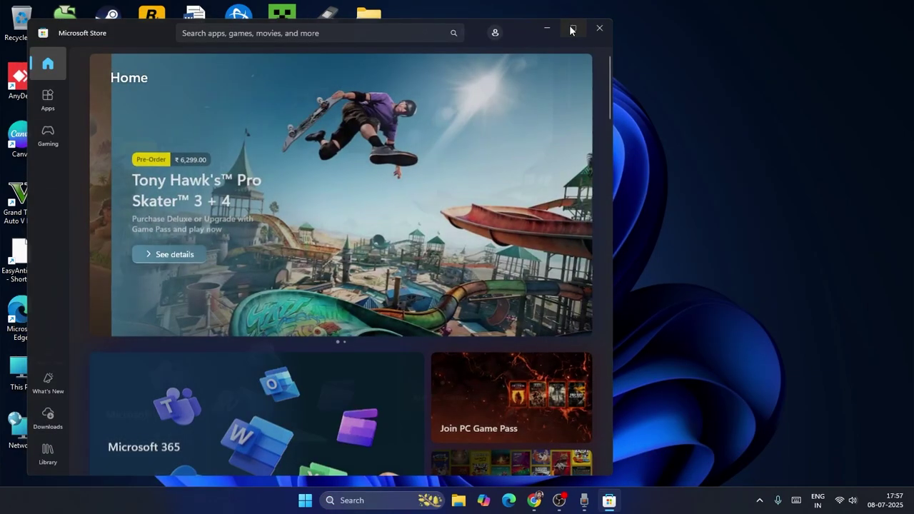
left_click(572, 29)
left_click(295, 13)
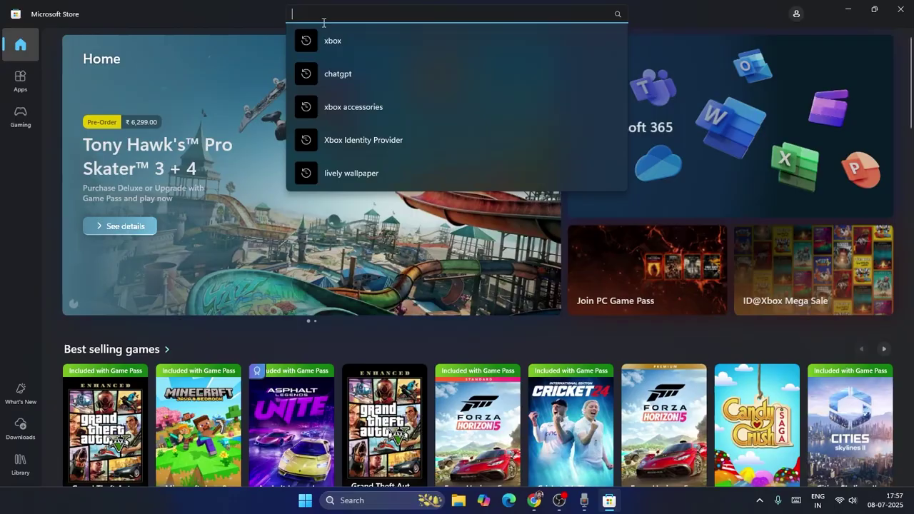
type("nvidia")
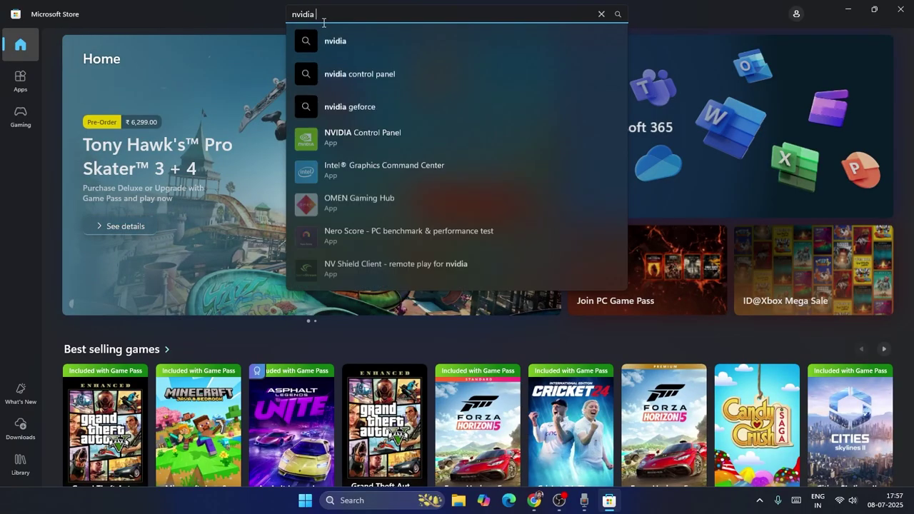
left_click(360, 136)
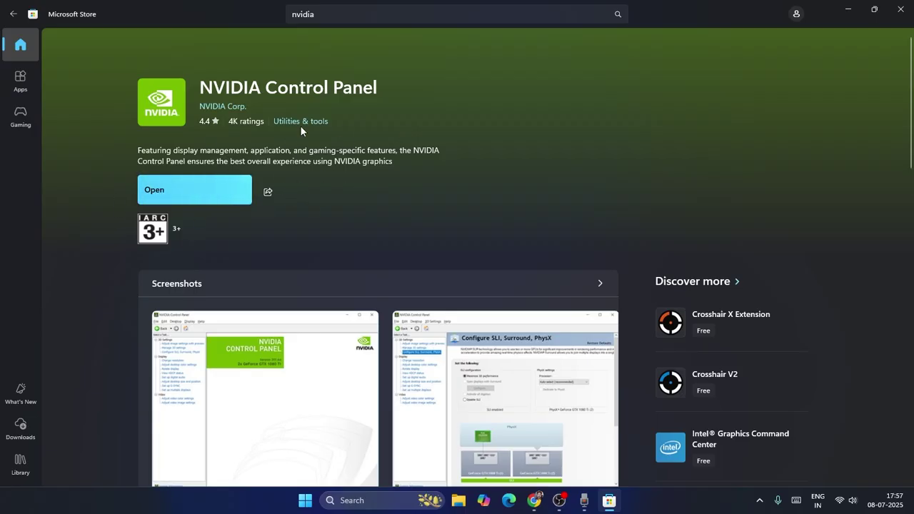
Close Microsoft Store and Google 'nvidia' in a new Chrome tab
left_click(901, 10)
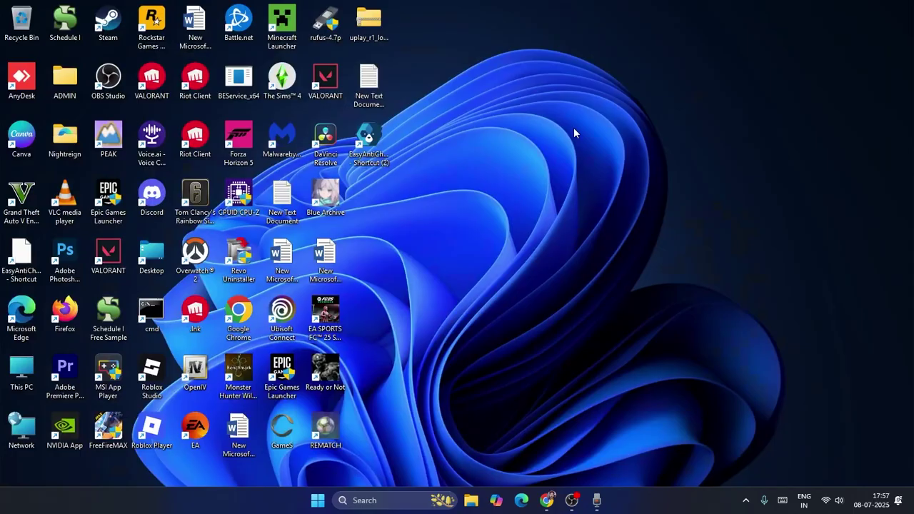
left_click(547, 499)
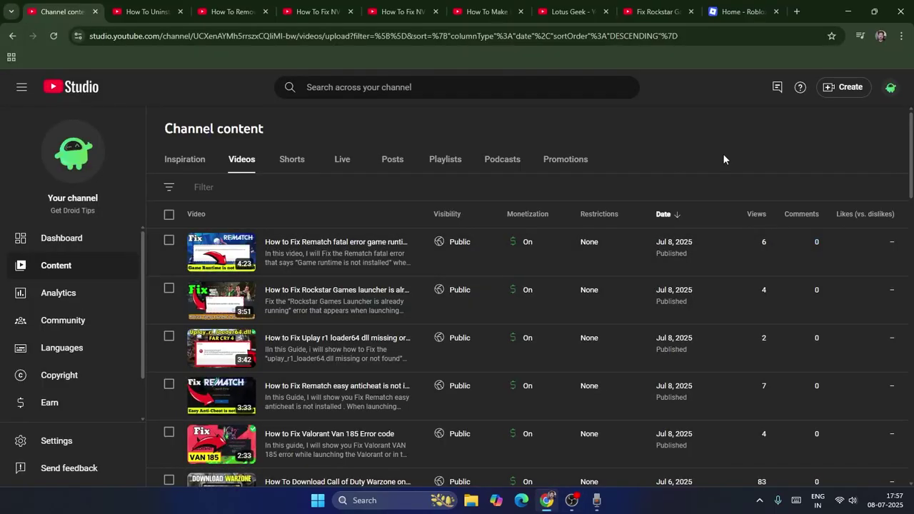
left_click(797, 11)
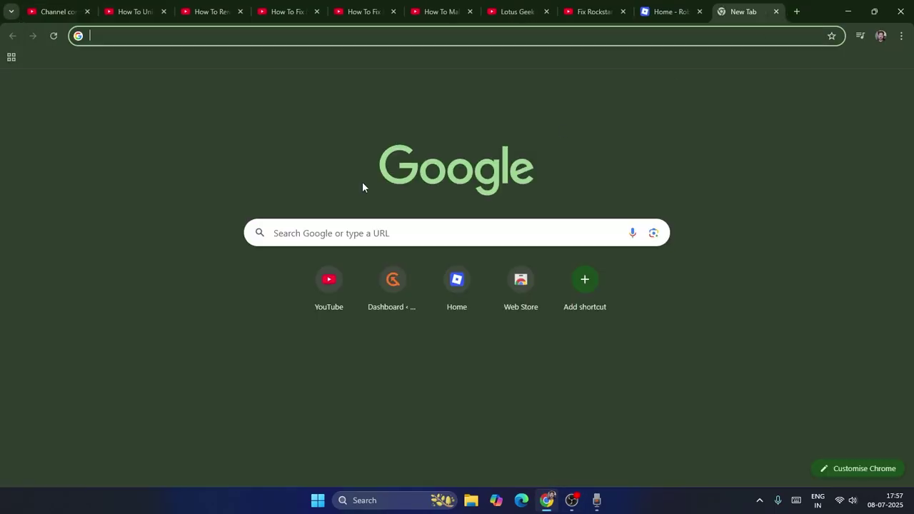
left_click(322, 236)
type("nvidia")
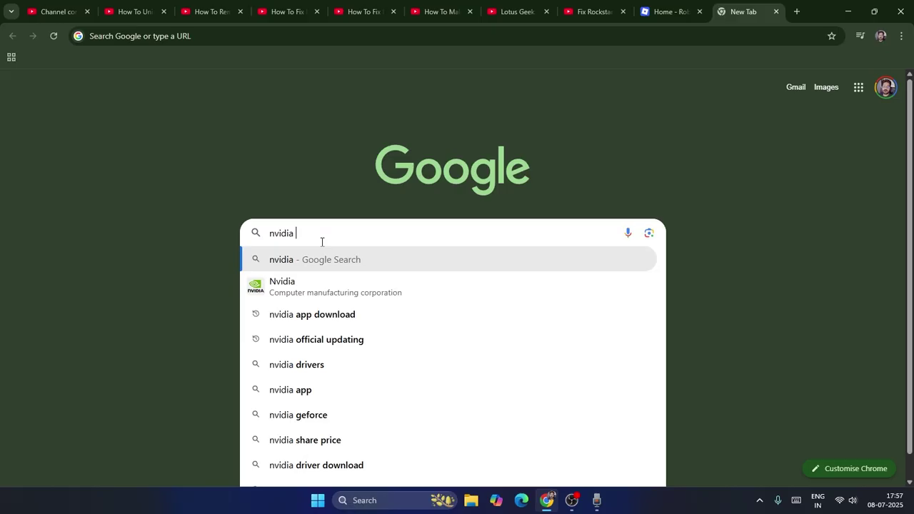
key("Return")
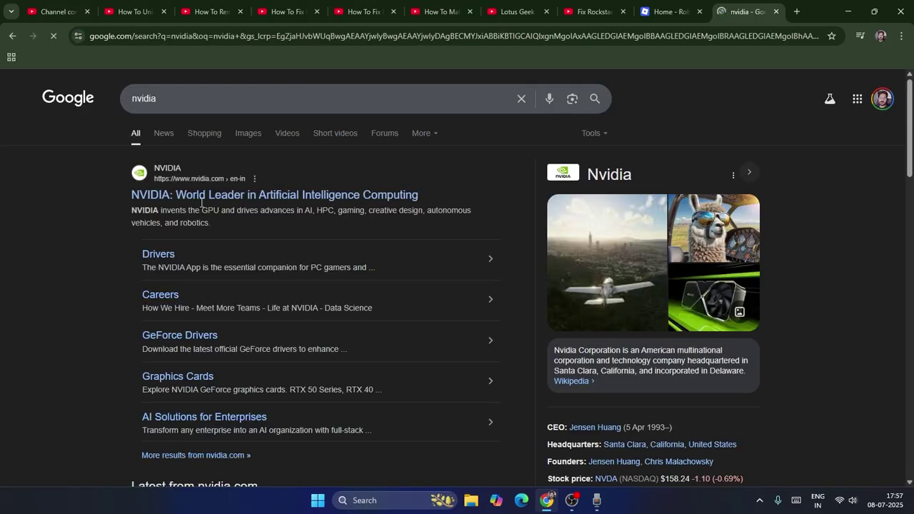
Open the official NVIDIA website result and accept all cookies
left_click(300, 195)
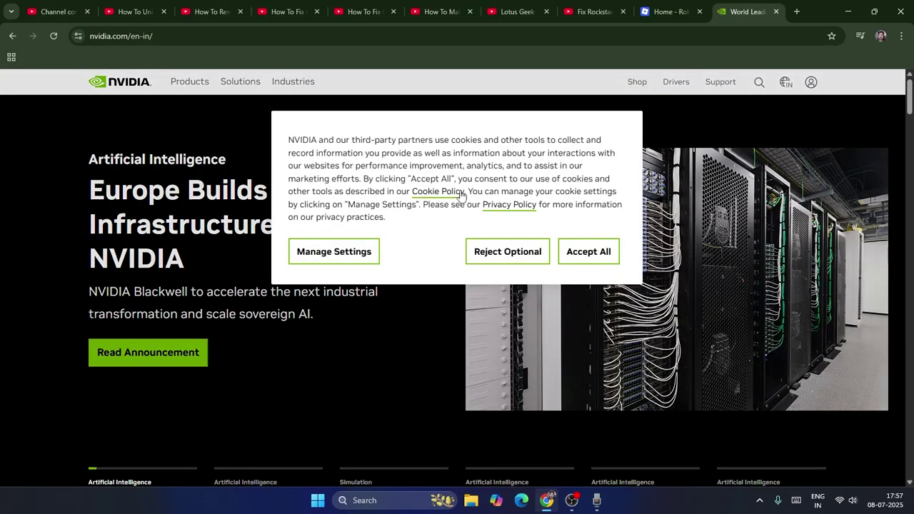
left_click(599, 256)
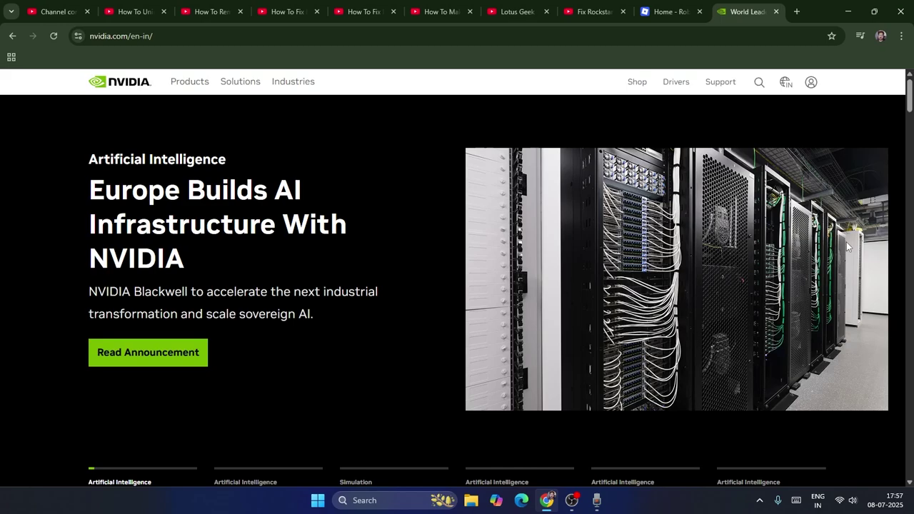
scroll(846, 240, "down", 3)
scroll(846, 240, "up", 3)
Go to NVIDIA's Drivers page and check the product category and series dropdowns without choosing
left_click(677, 83)
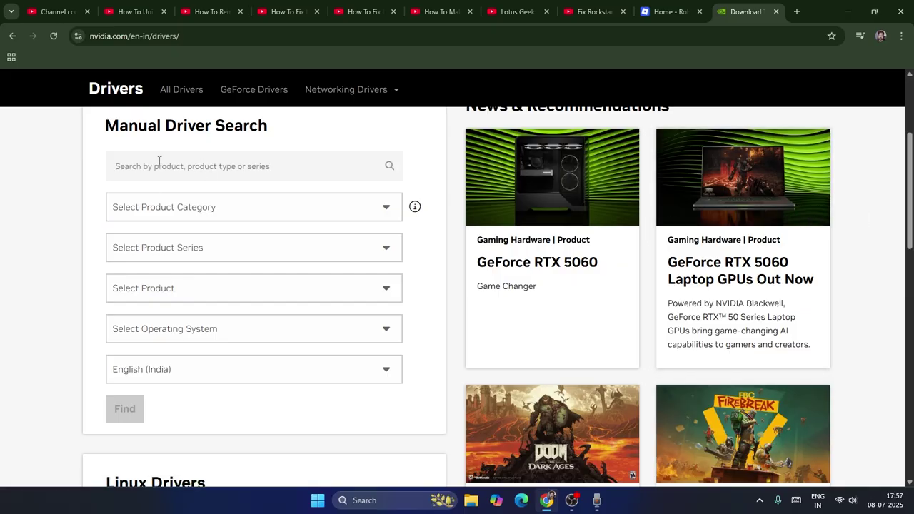
left_click(193, 214)
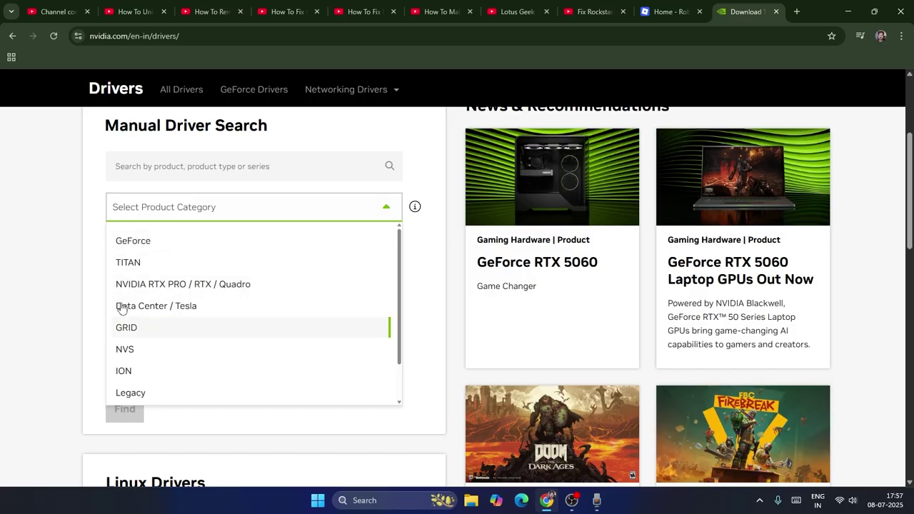
left_click(94, 250)
left_click(208, 259)
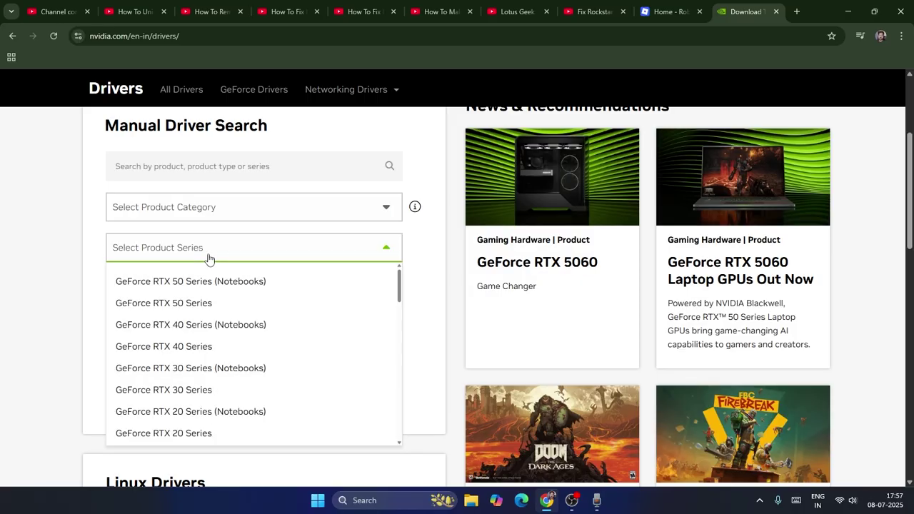
left_click(99, 241)
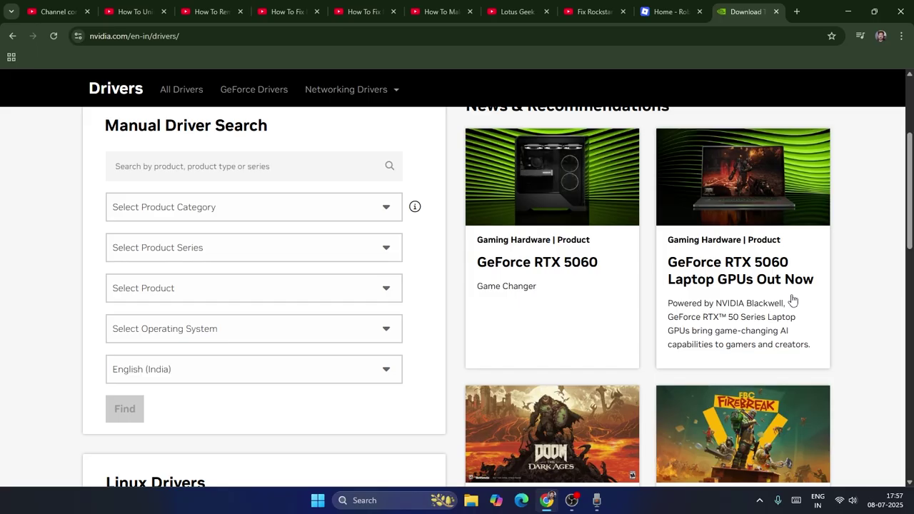
scroll(791, 299, "up", 3)
scroll(783, 317, "up", 1)
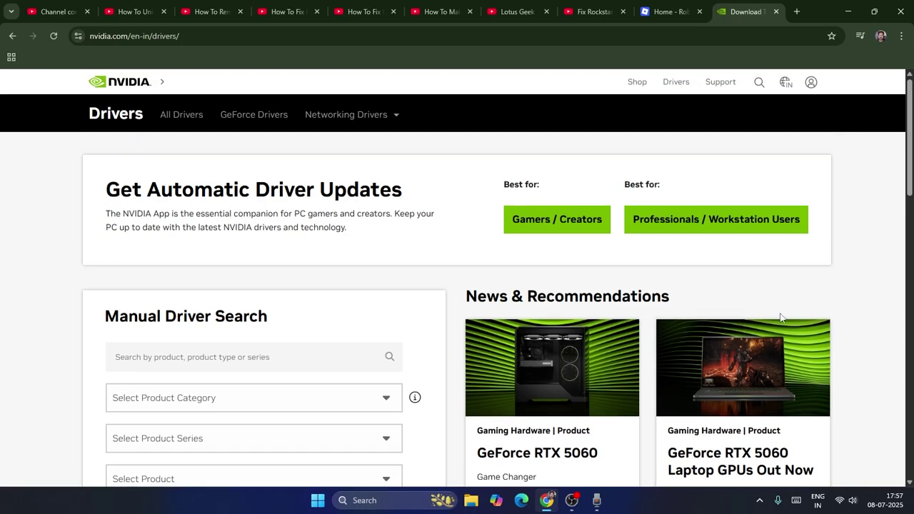
Open the NVIDIA App page for gamers and creators, select its title, then minimize Chrome
left_click(555, 222)
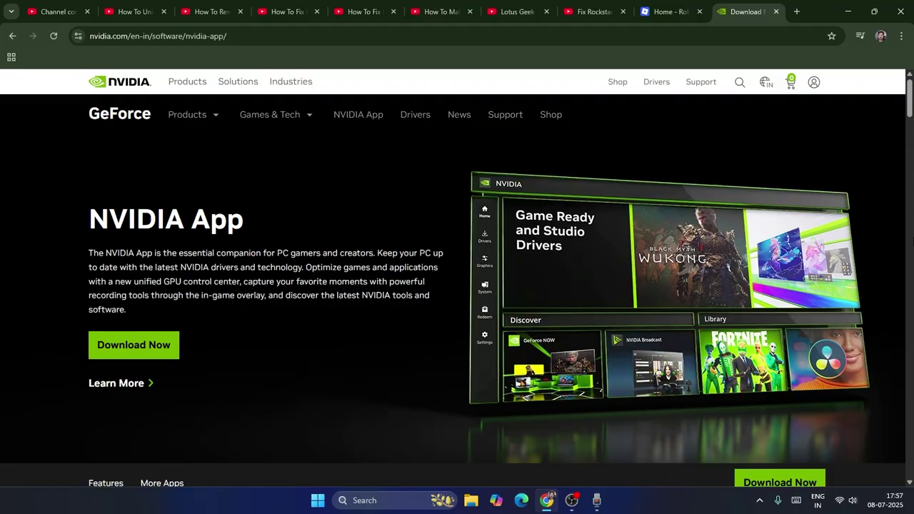
scroll(457, 285, "down", 2)
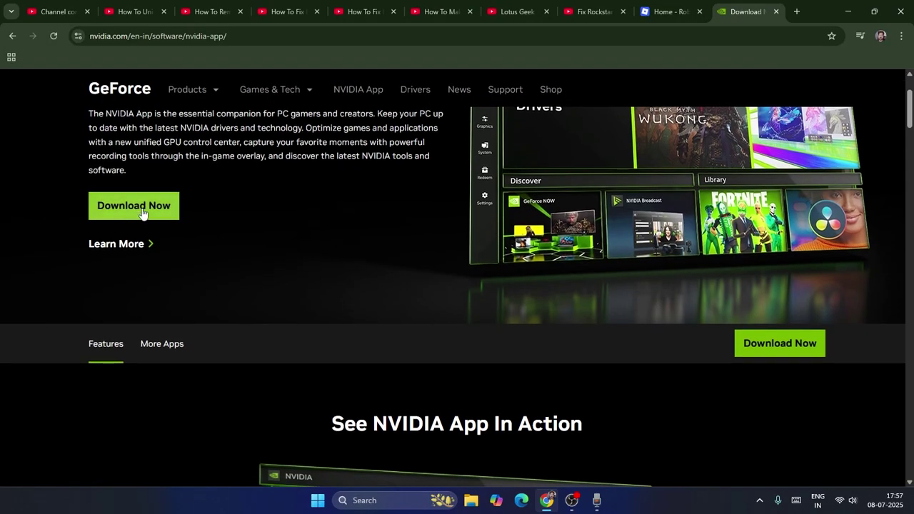
scroll(224, 216, "up", 2)
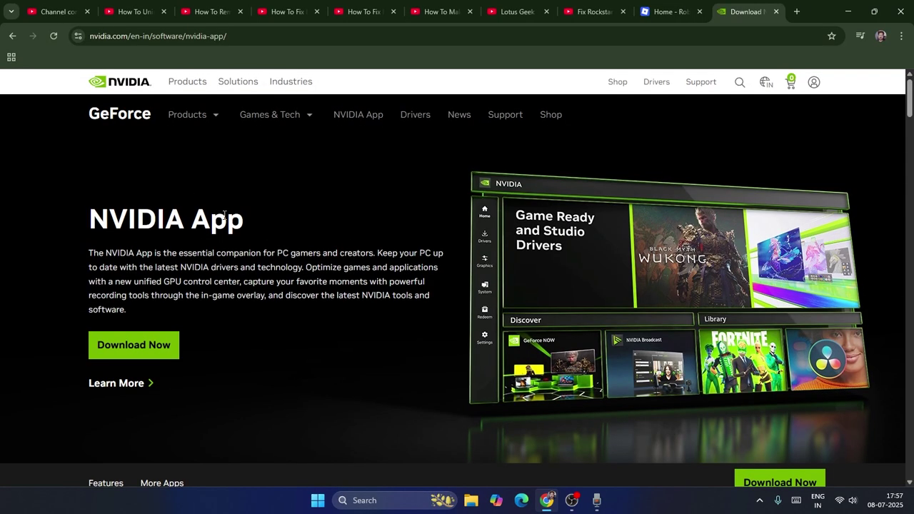
left_click_drag(243, 220, 114, 220)
left_click(220, 223)
left_click_drag(241, 222, 97, 220)
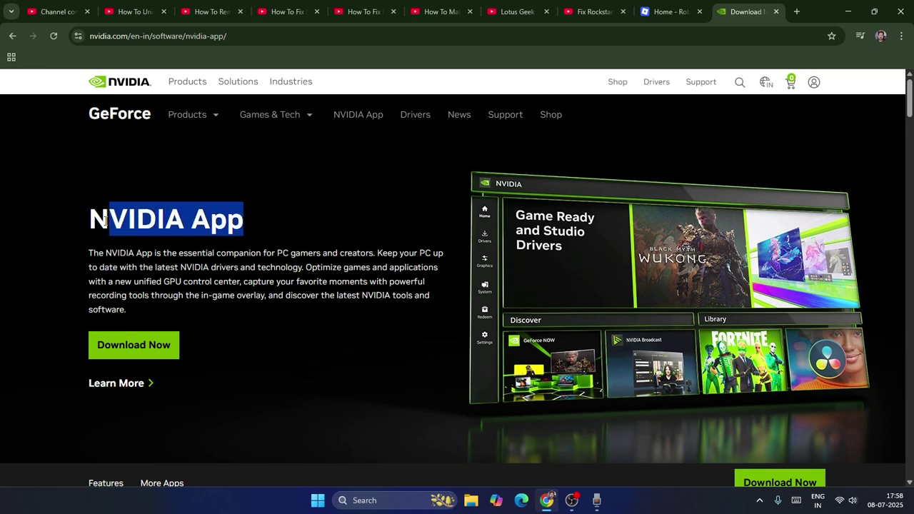
left_click(234, 223)
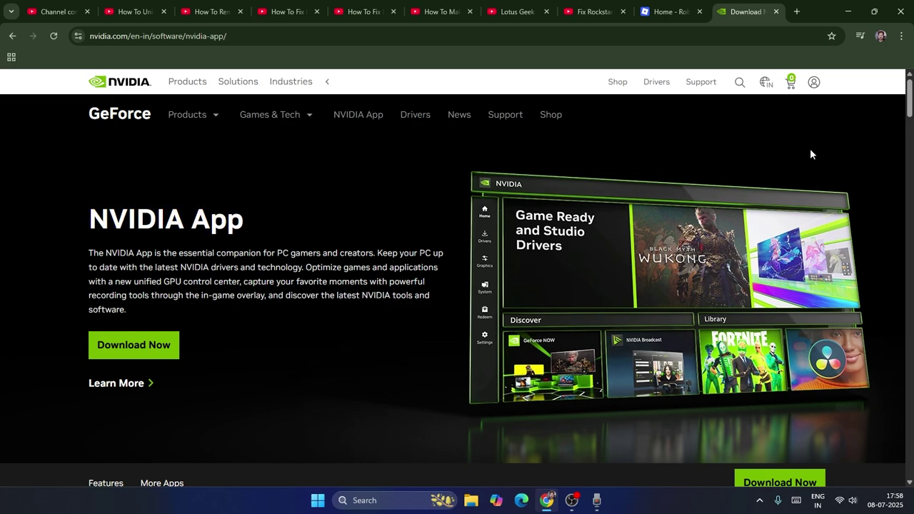
left_click(847, 11)
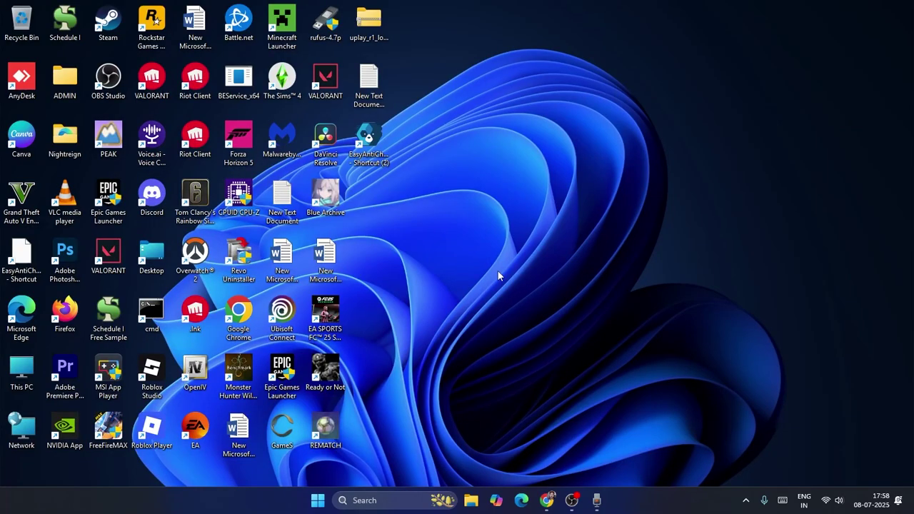
Search Windows for 'nvidia' after a mistyped 'nvida' attempt and launch the NVIDIA App
left_click(384, 501)
type("nvida")
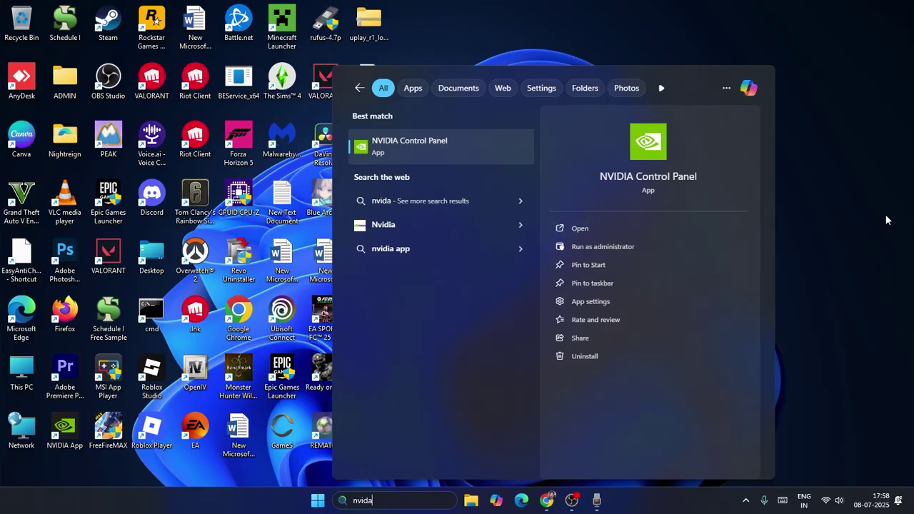
left_click(829, 191)
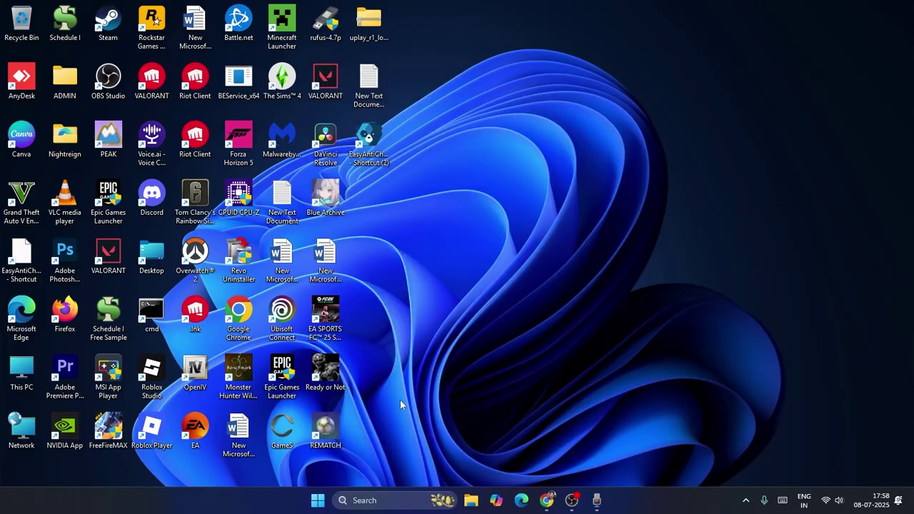
left_click(393, 500)
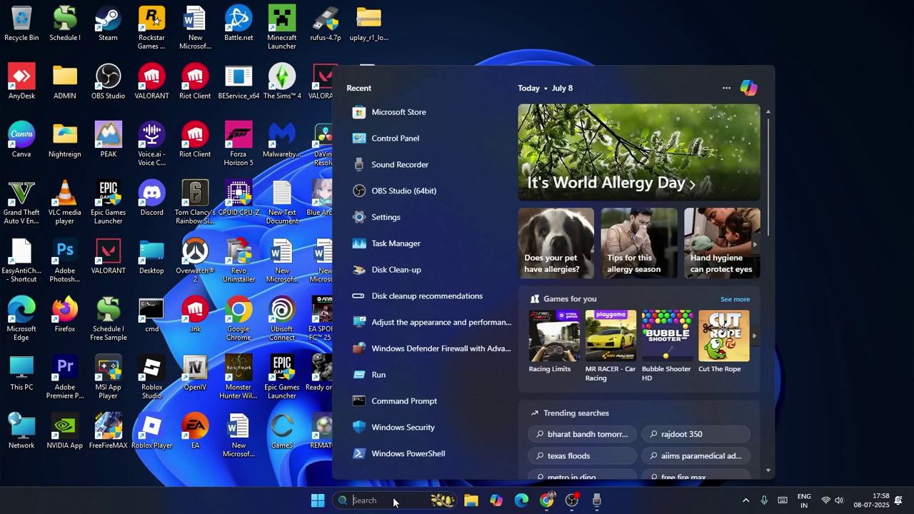
type("nvidia")
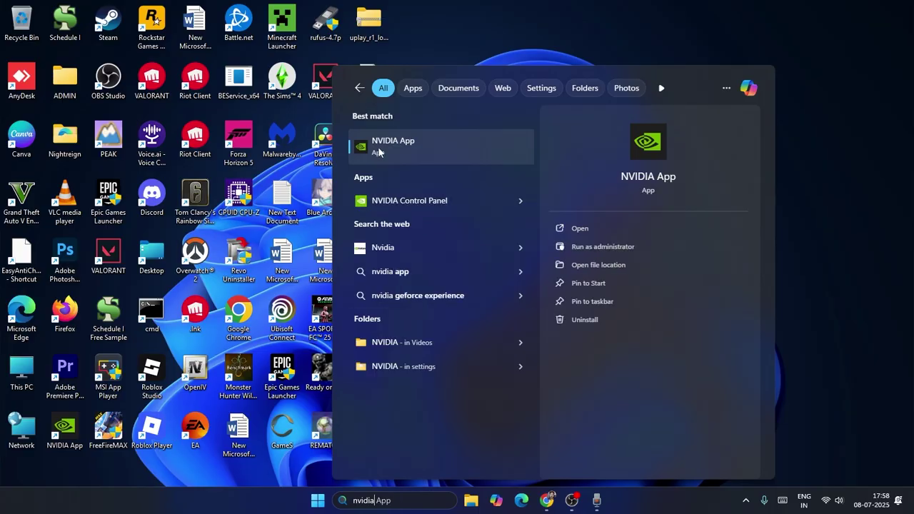
left_click(378, 146)
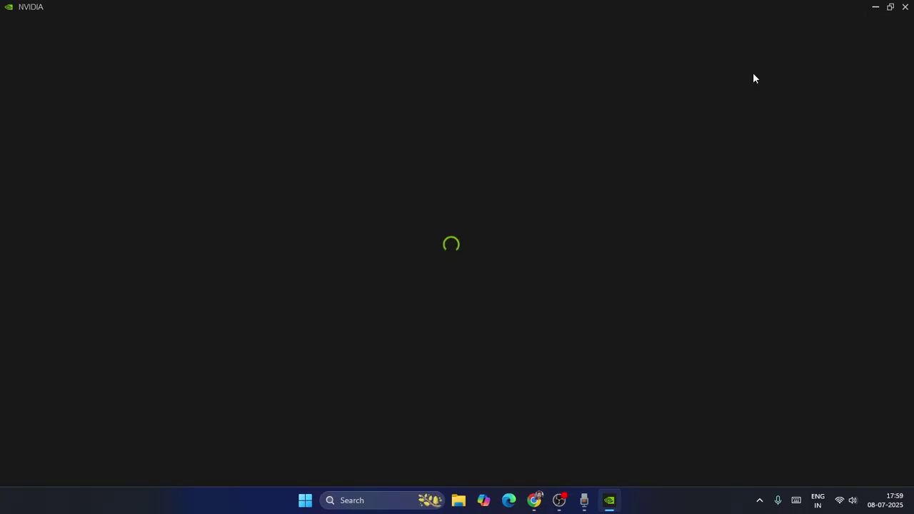
Toggle the loading NVIDIA App window between minimized and restored via its taskbar icon
left_click(876, 7)
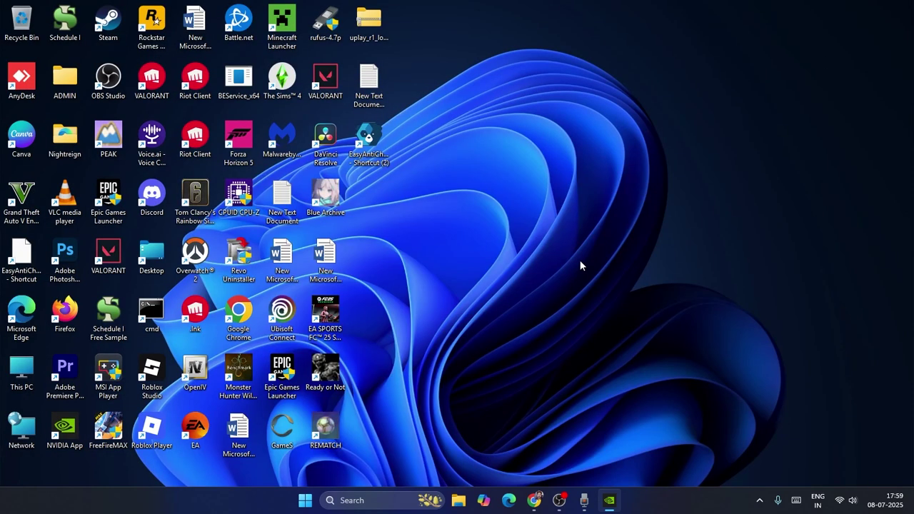
left_click(612, 503)
left_click(608, 502)
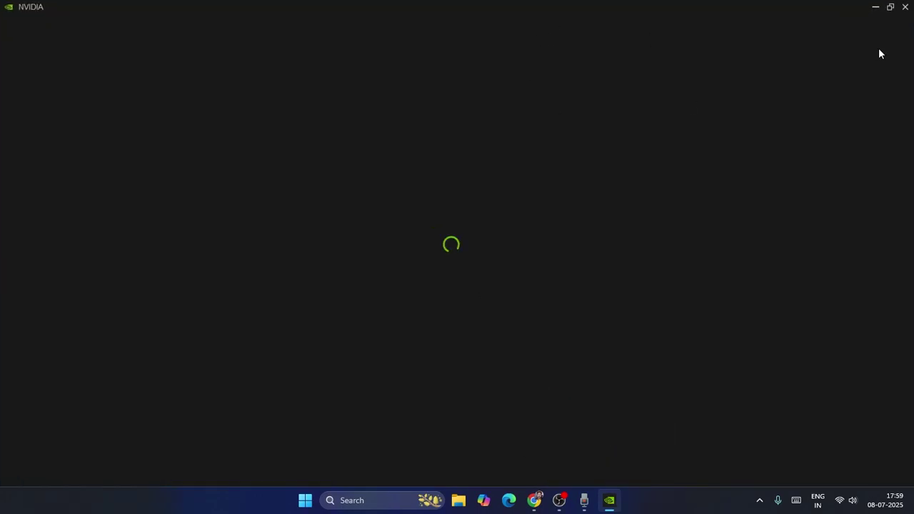